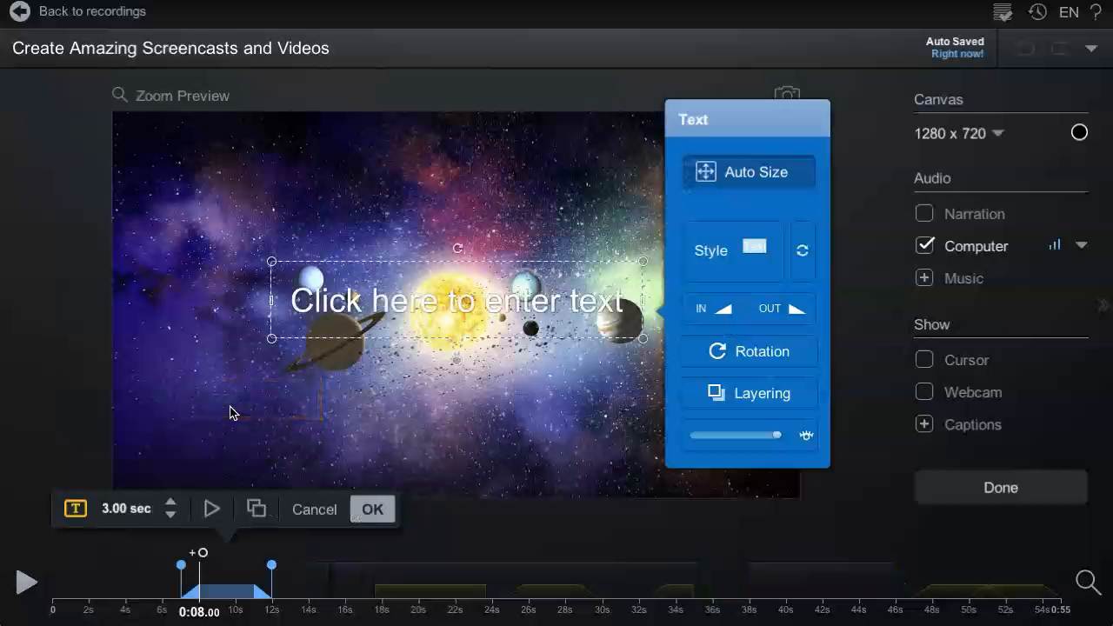
Step: Move the text box down to the lower left and enter the text Solar System
drag(369, 324, 228, 432)
double_click(228, 433)
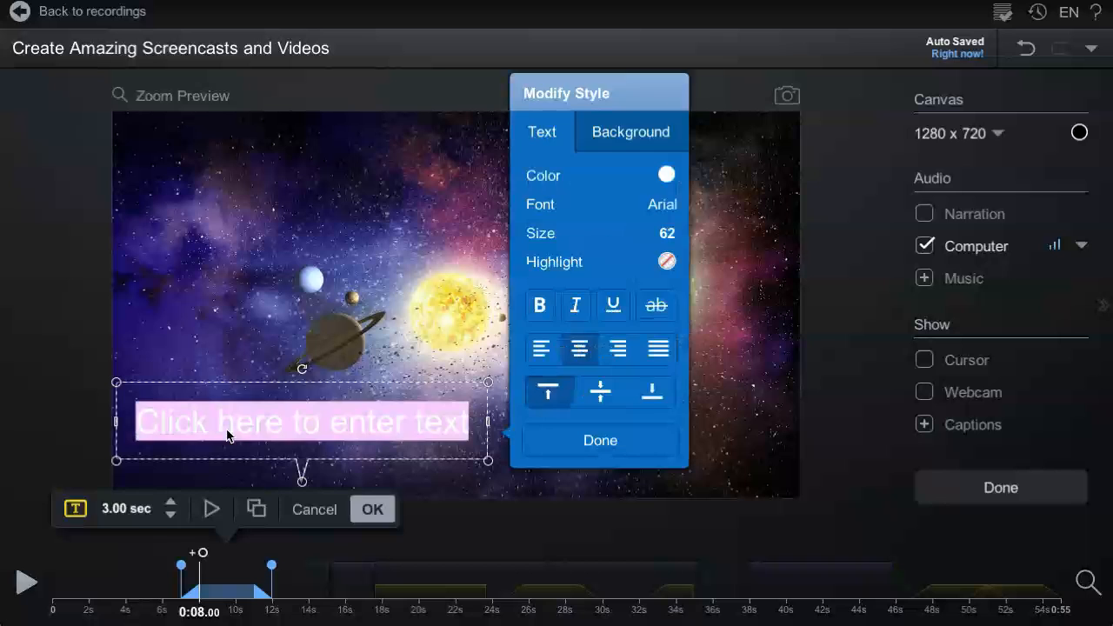
text(Solar Syste)
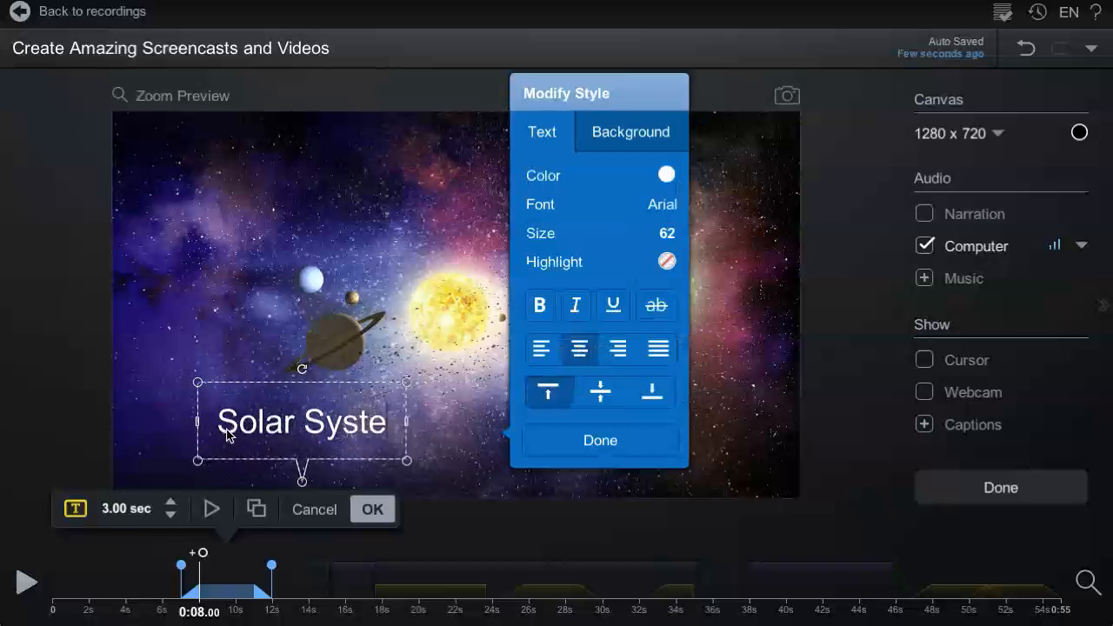
text(m)
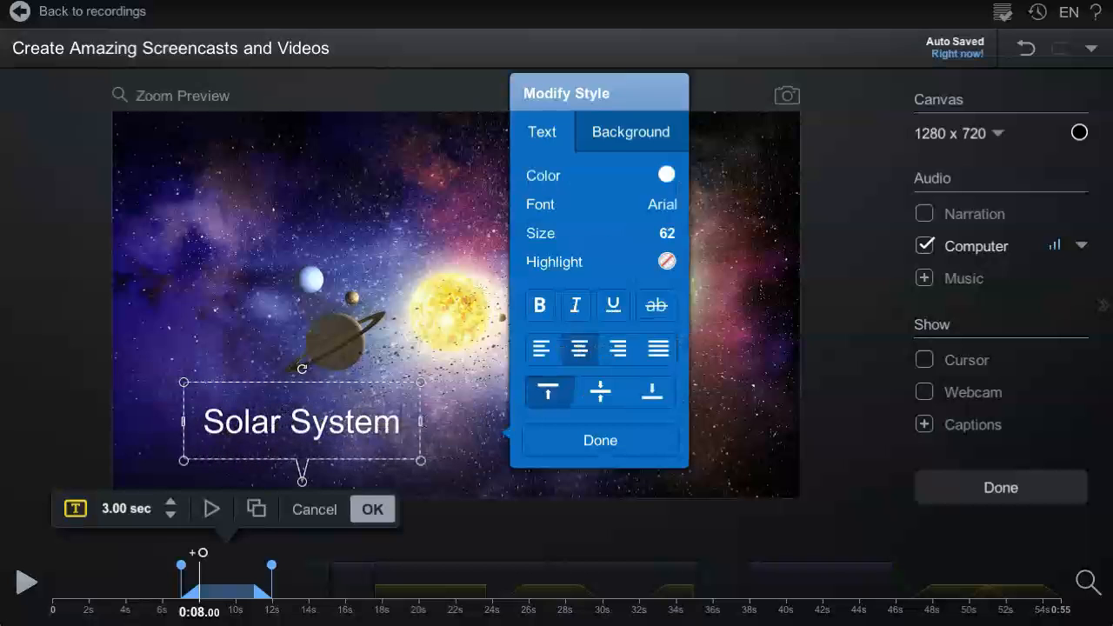
click(554, 447)
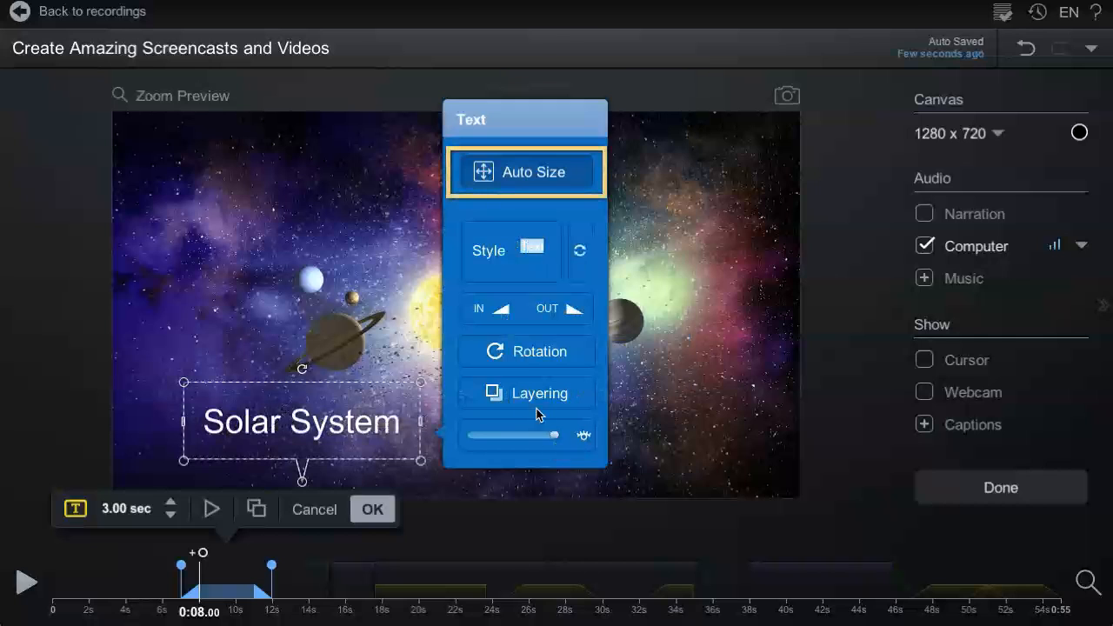
Step: Enlarge the text box with Auto Size so the text grows to fill it
drag(418, 383, 457, 333)
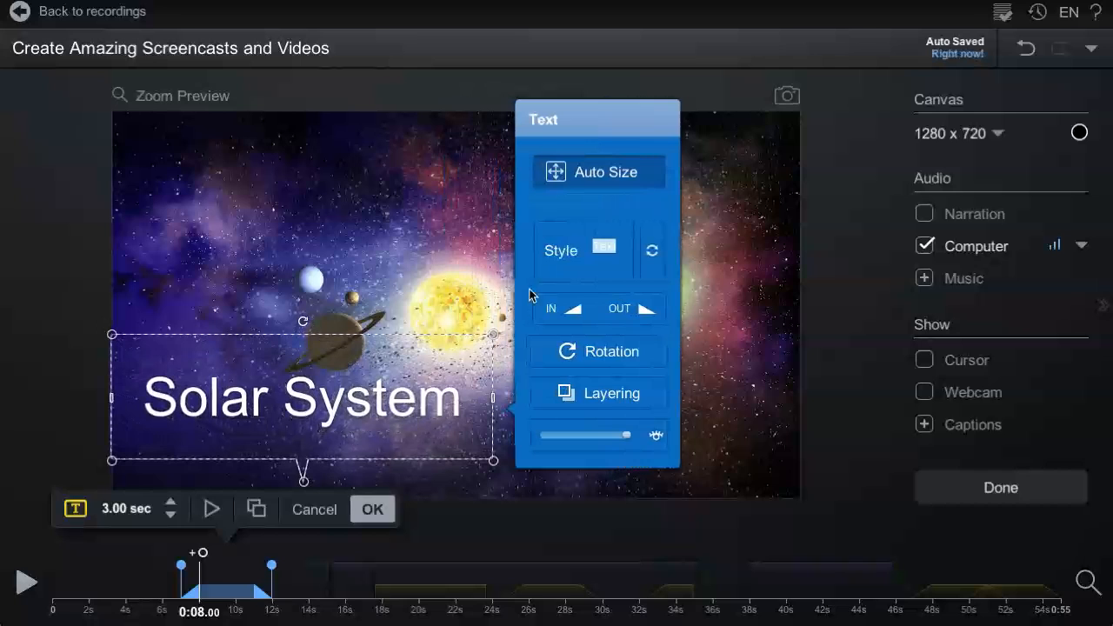
click(593, 174)
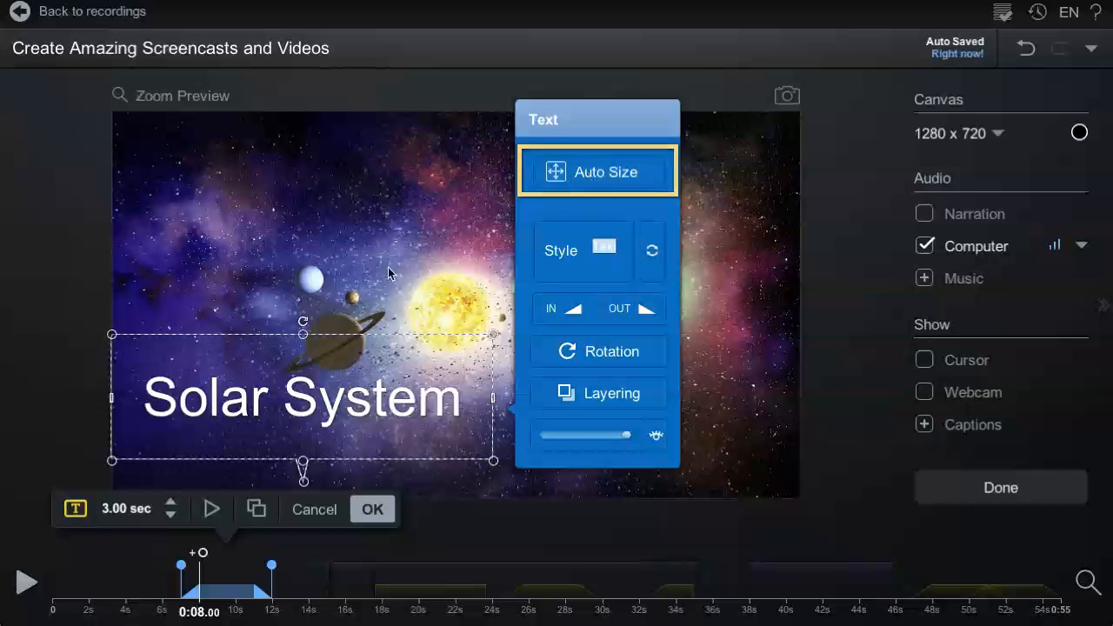
drag(302, 334, 322, 315)
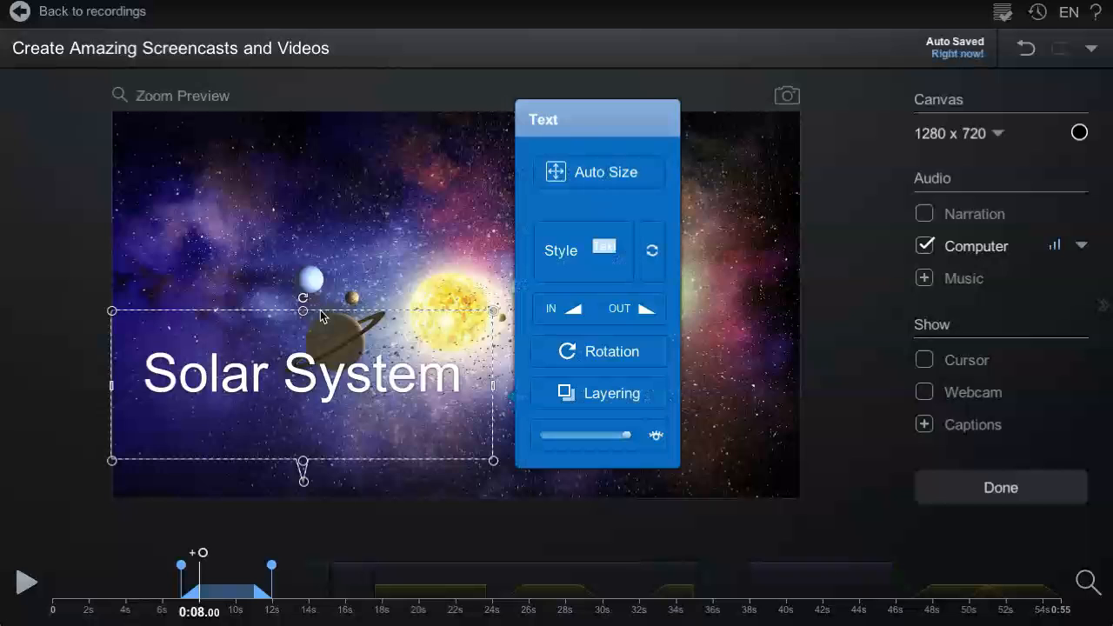
Step: Open the text style, select the word Solar and change its text colour and opacity
click(577, 181)
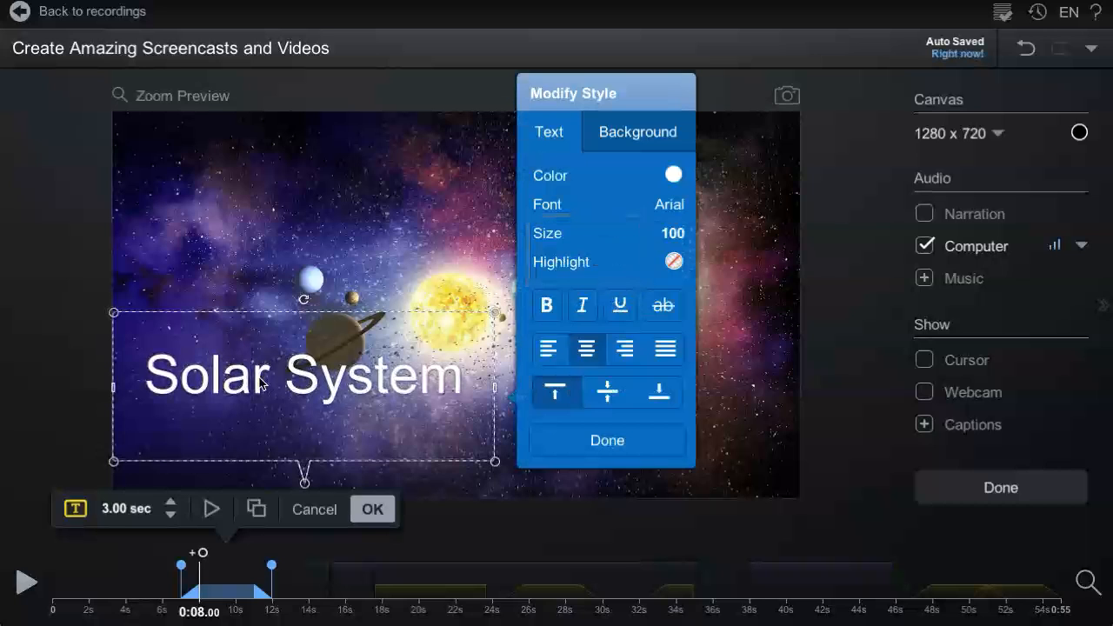
drag(268, 378, 150, 376)
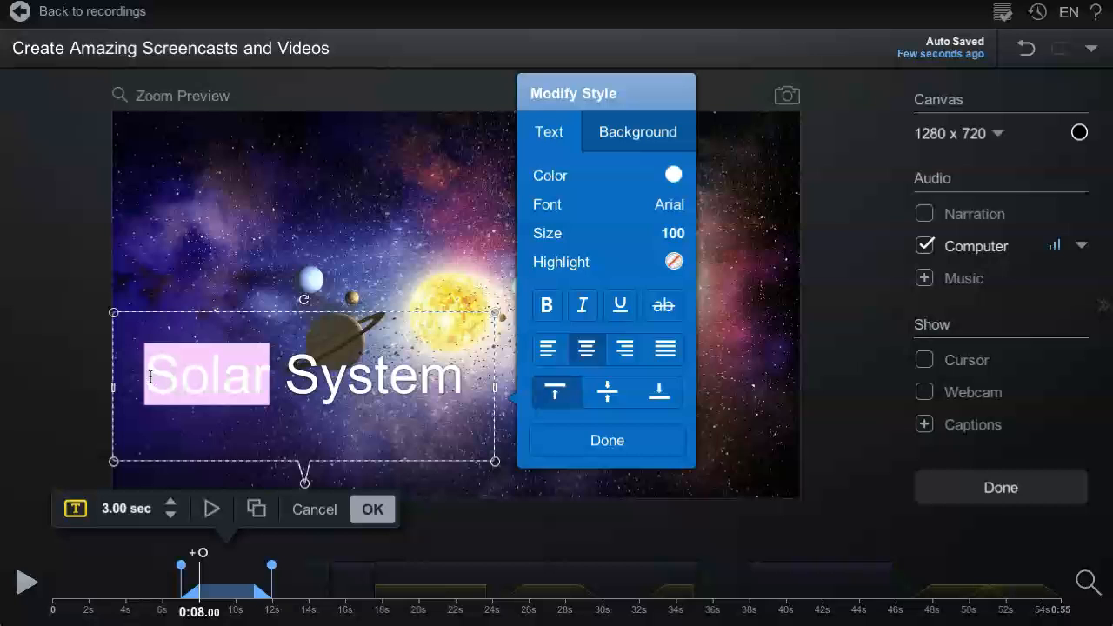
click(560, 185)
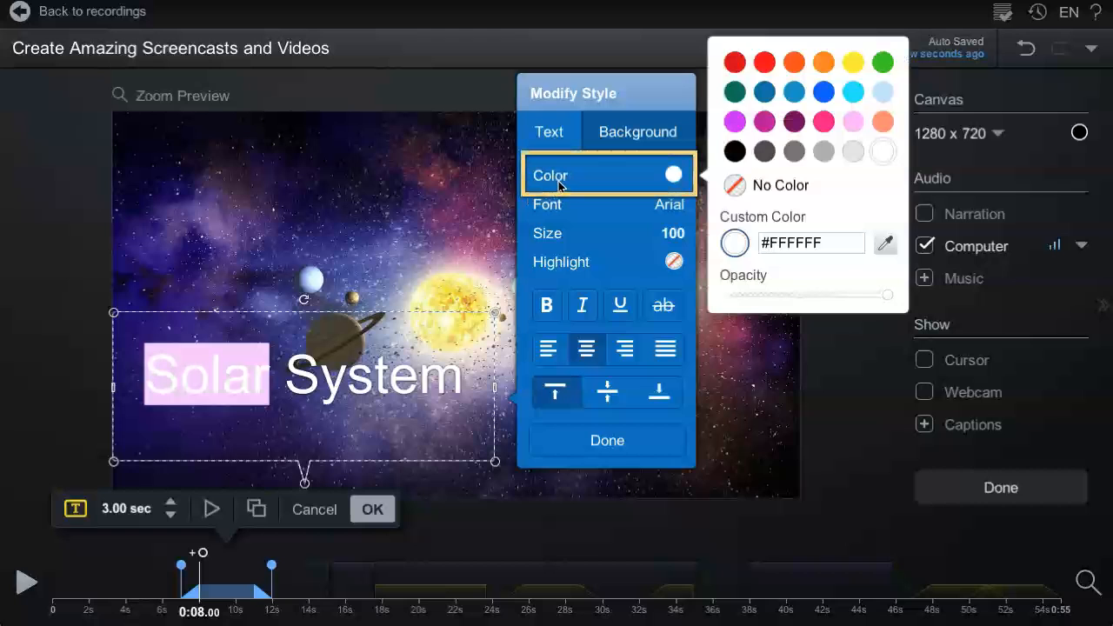
click(824, 123)
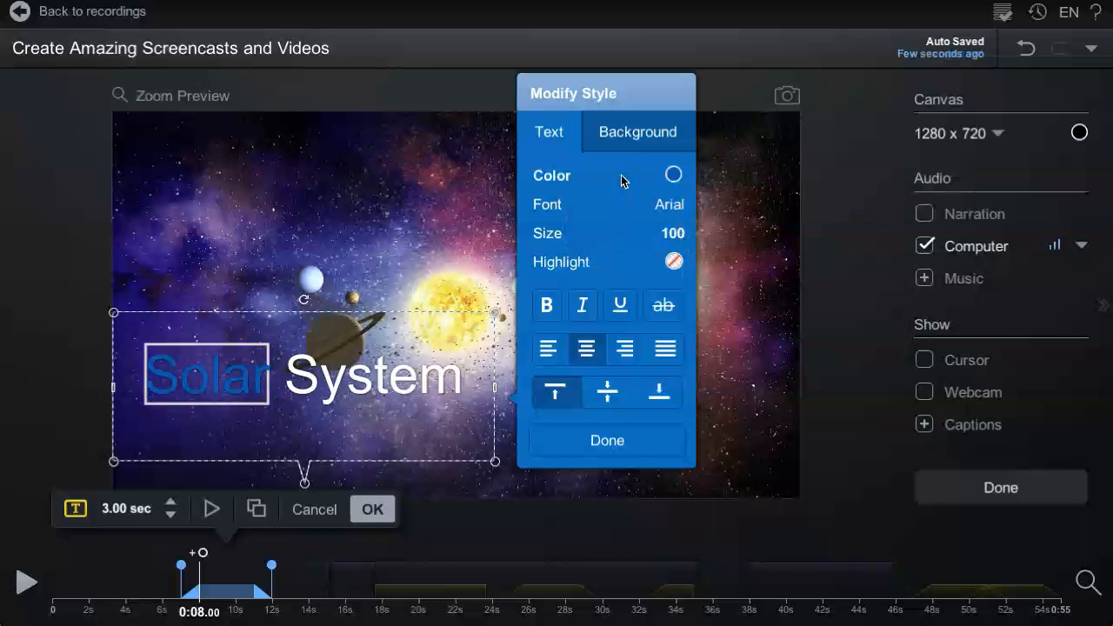
click(672, 175)
mouse_move(895, 299)
mouse_move(893, 299)
mouse_down()
mouse_move(836, 298)
mouse_move(895, 301)
mouse_up()
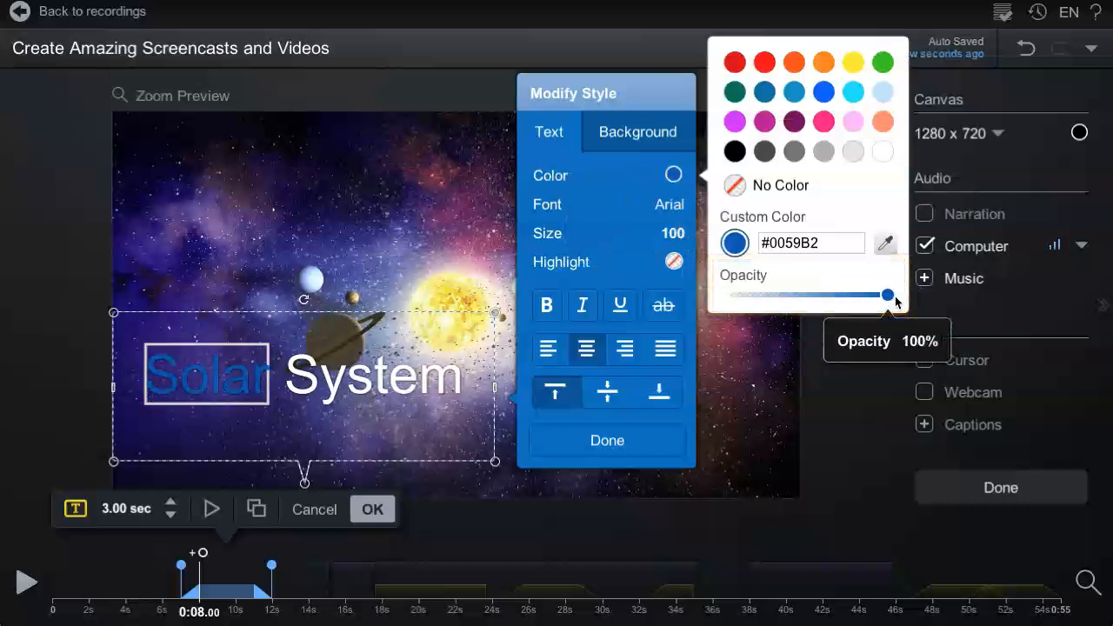
Step: Set the selected word's size to 80 and its highlight colour to light blue #C2E2F7
click(563, 209)
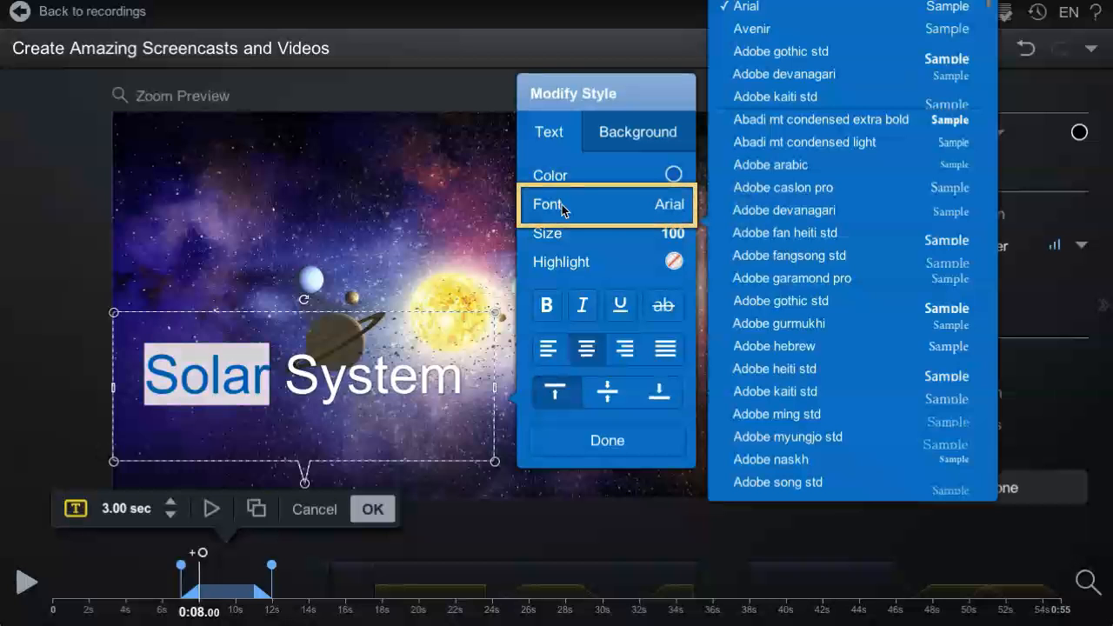
click(548, 233)
drag(783, 253, 768, 256)
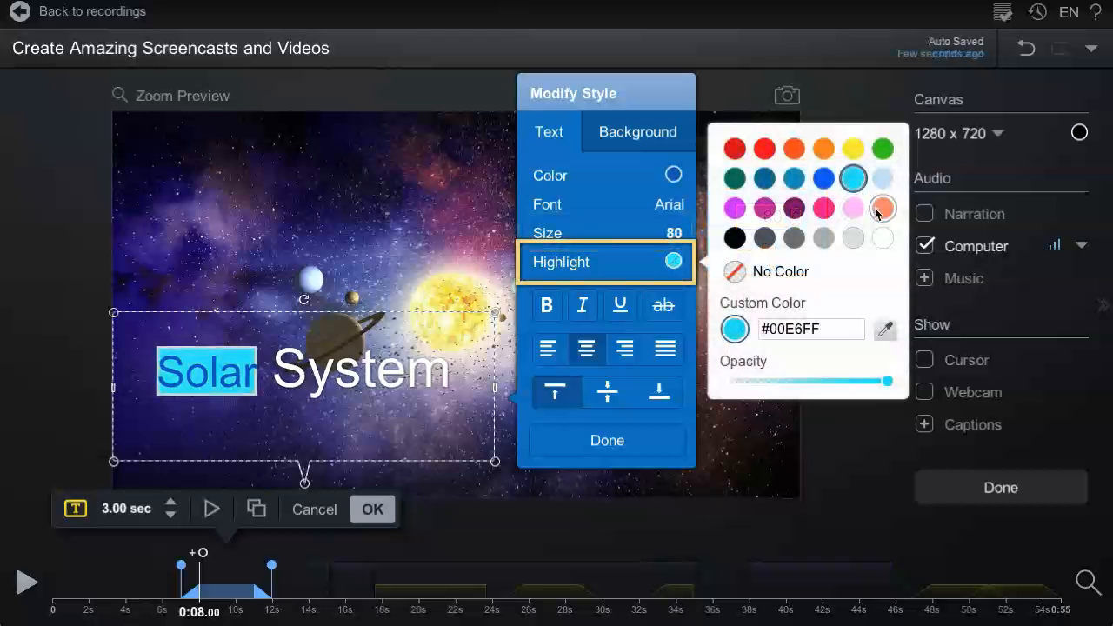
click(880, 210)
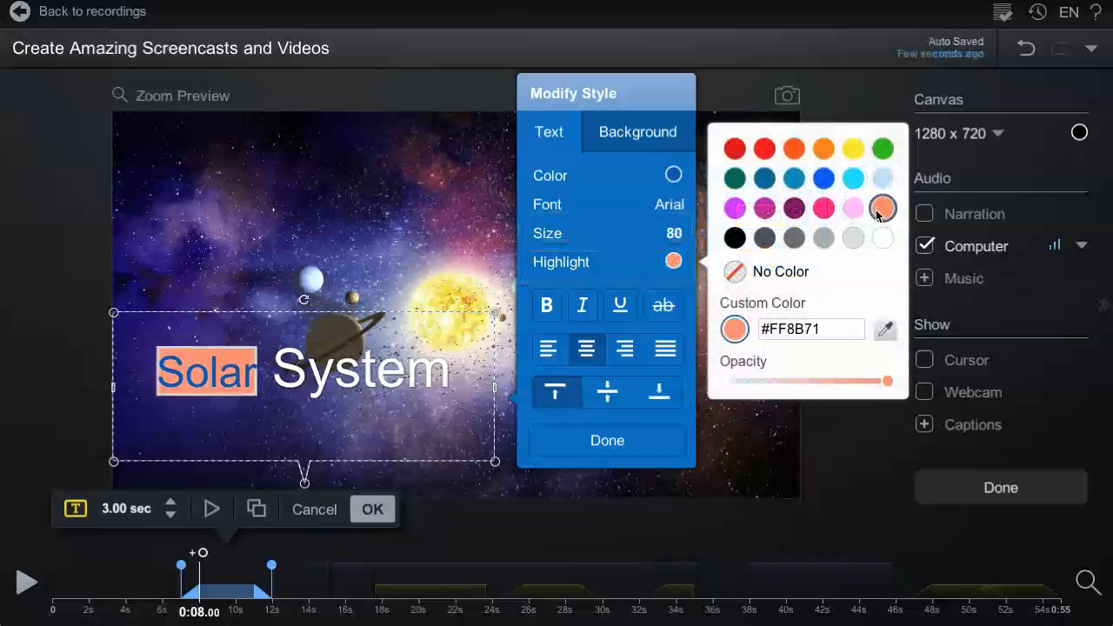
click(882, 178)
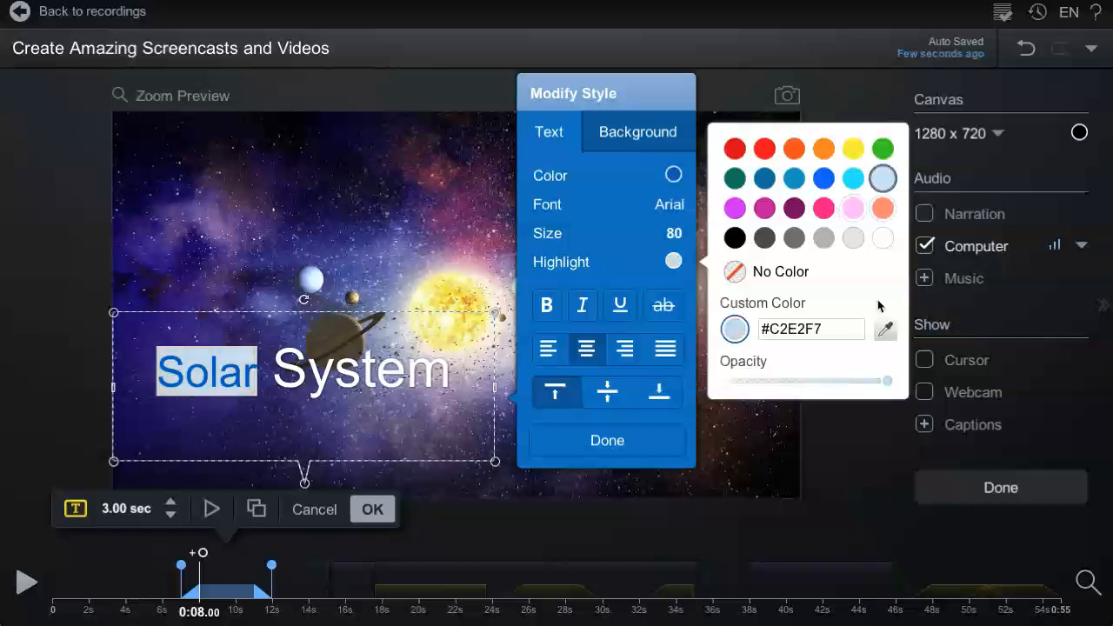
Step: Try the bold, italic, underline and strikethrough styles on the word Solar
click(549, 308)
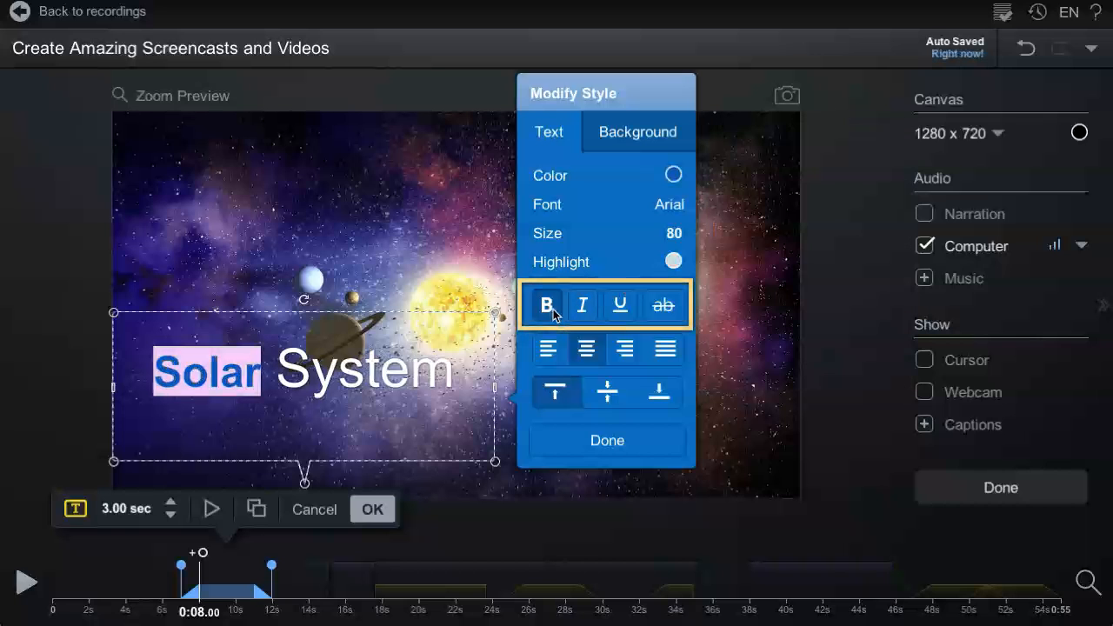
click(582, 312)
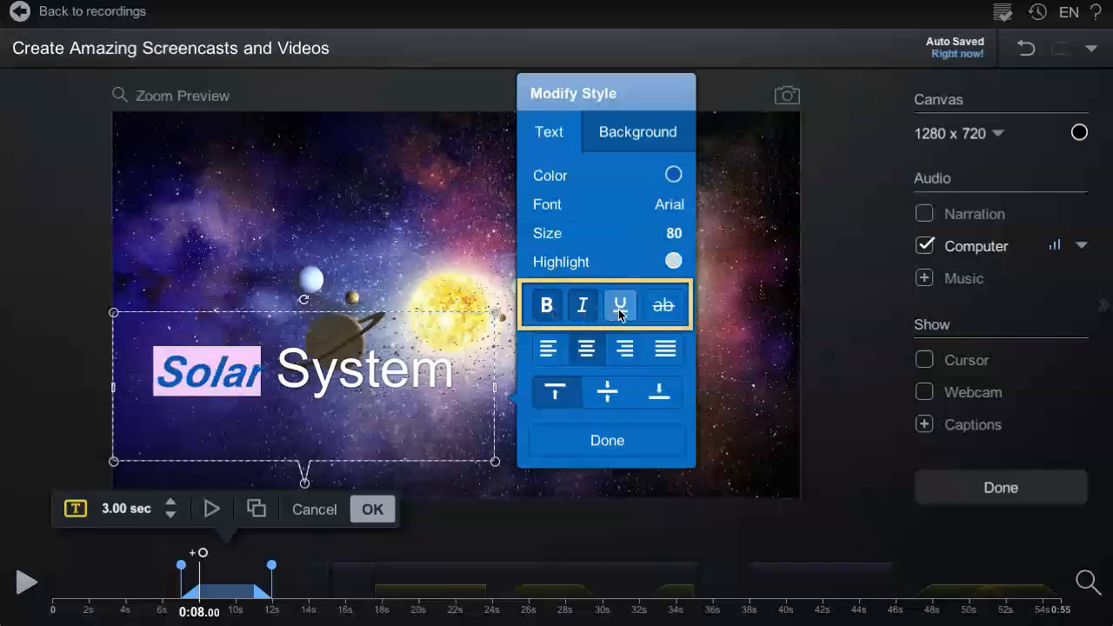
click(619, 311)
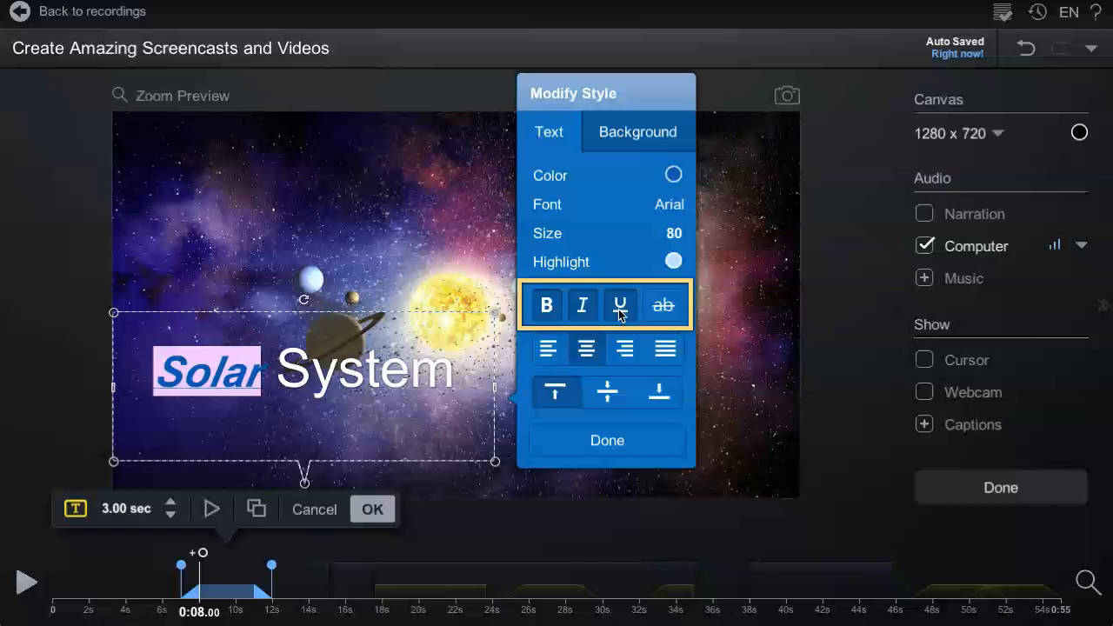
click(666, 311)
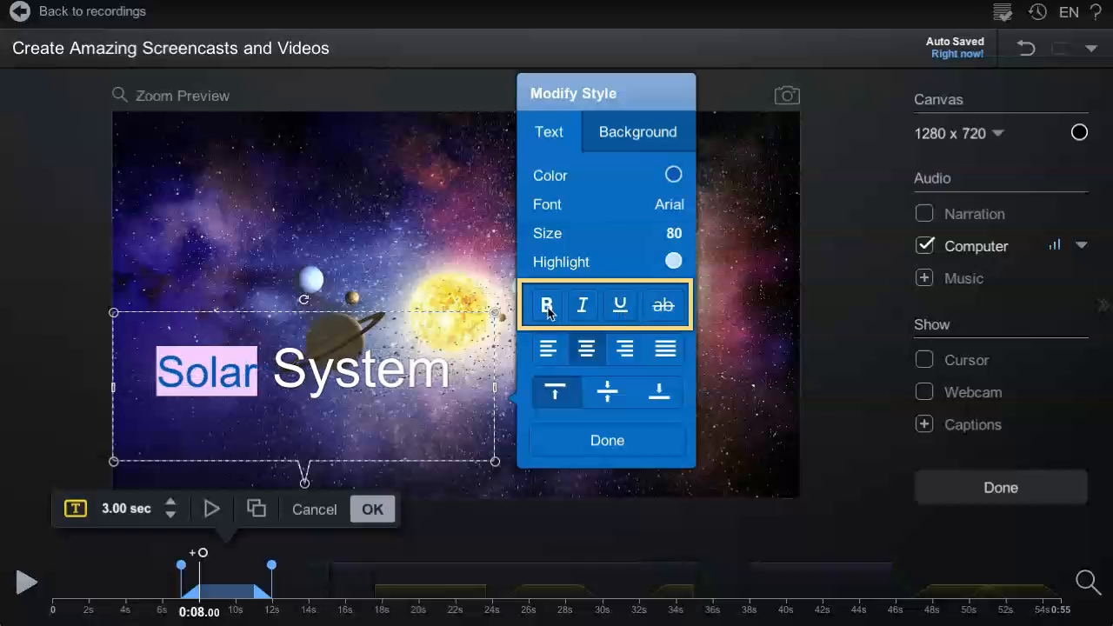
Step: Cycle through the horizontal alignment options, ending with justified alignment
click(548, 351)
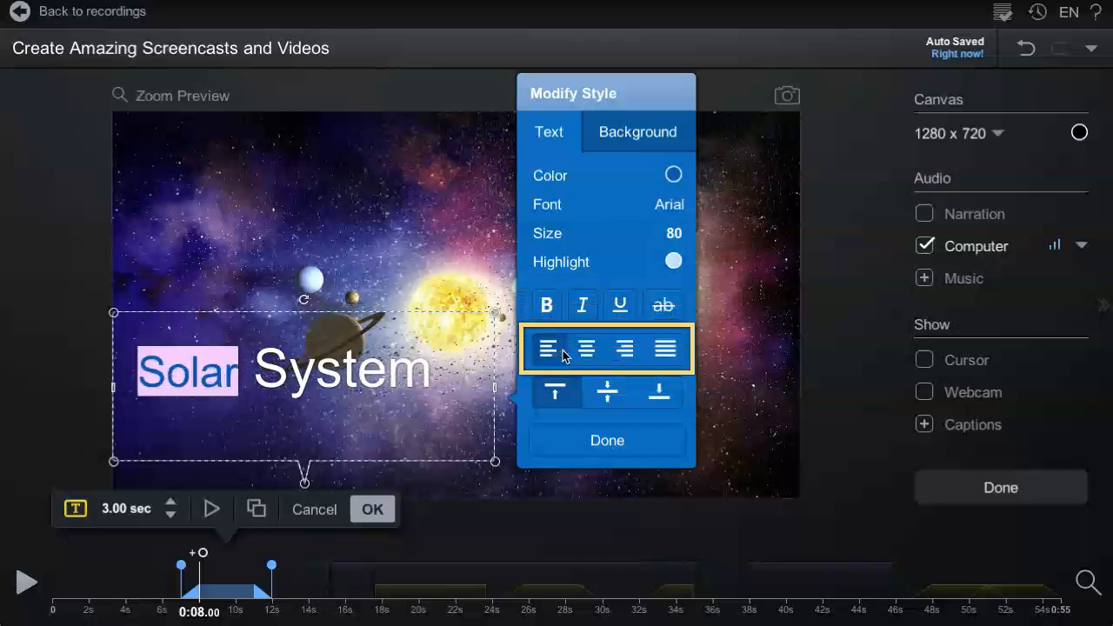
click(585, 357)
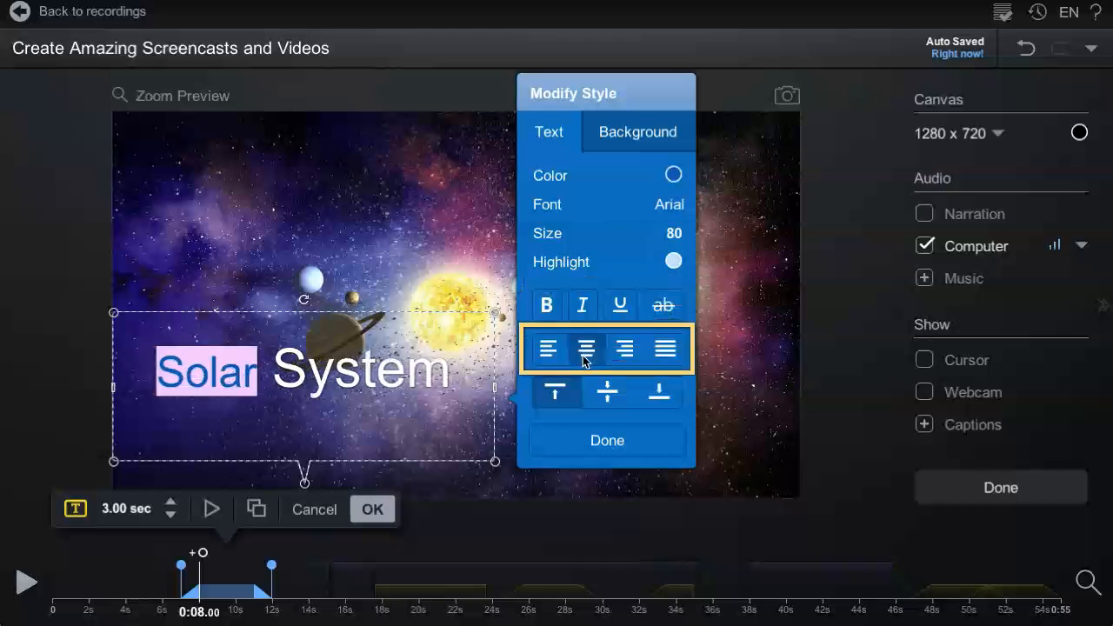
click(617, 356)
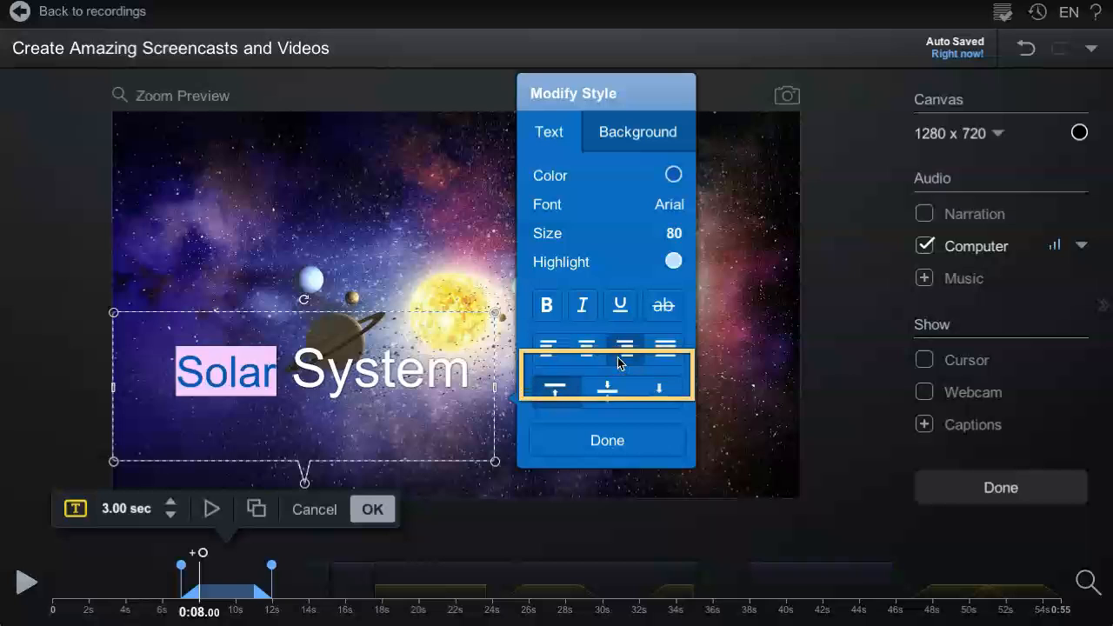
click(663, 358)
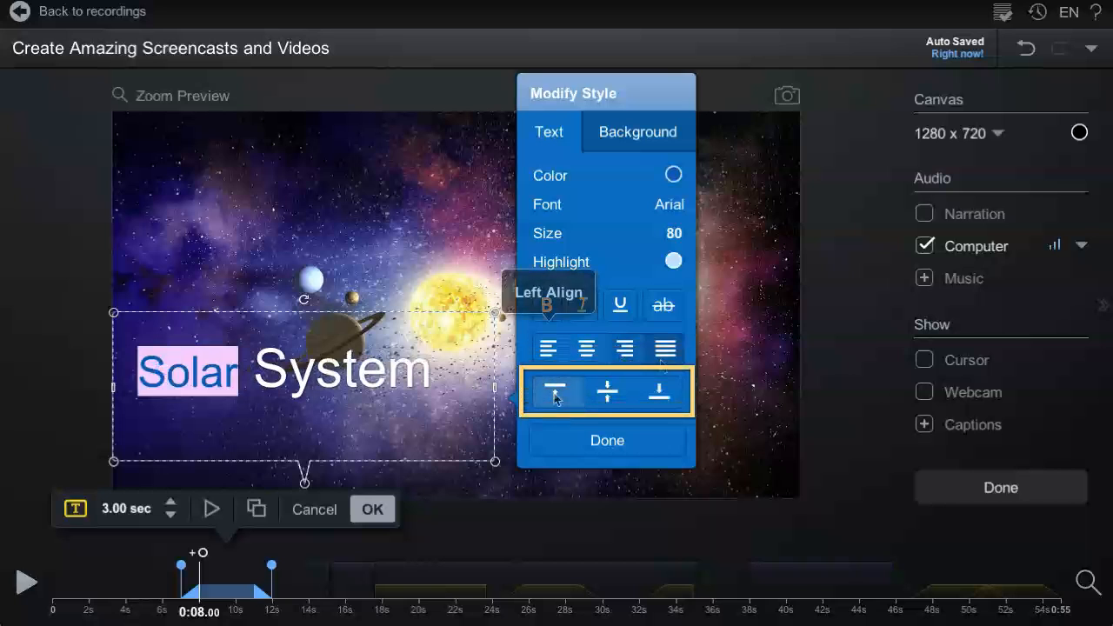
Step: Enable the text box background, set its colour to light grey #E2E2E2 and lower its opacity
click(644, 135)
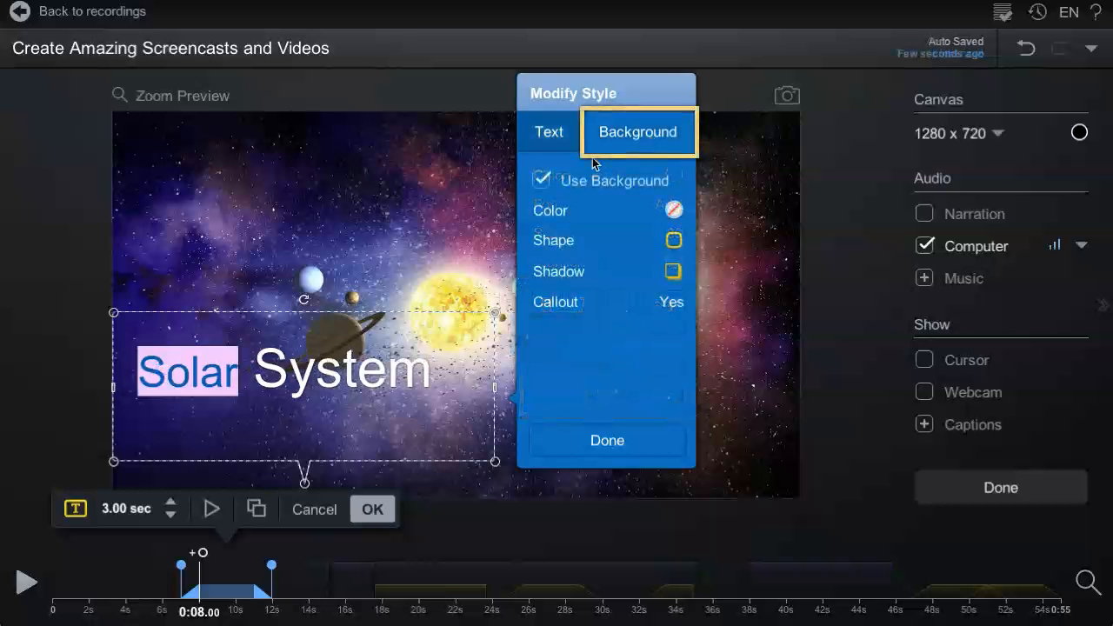
click(541, 185)
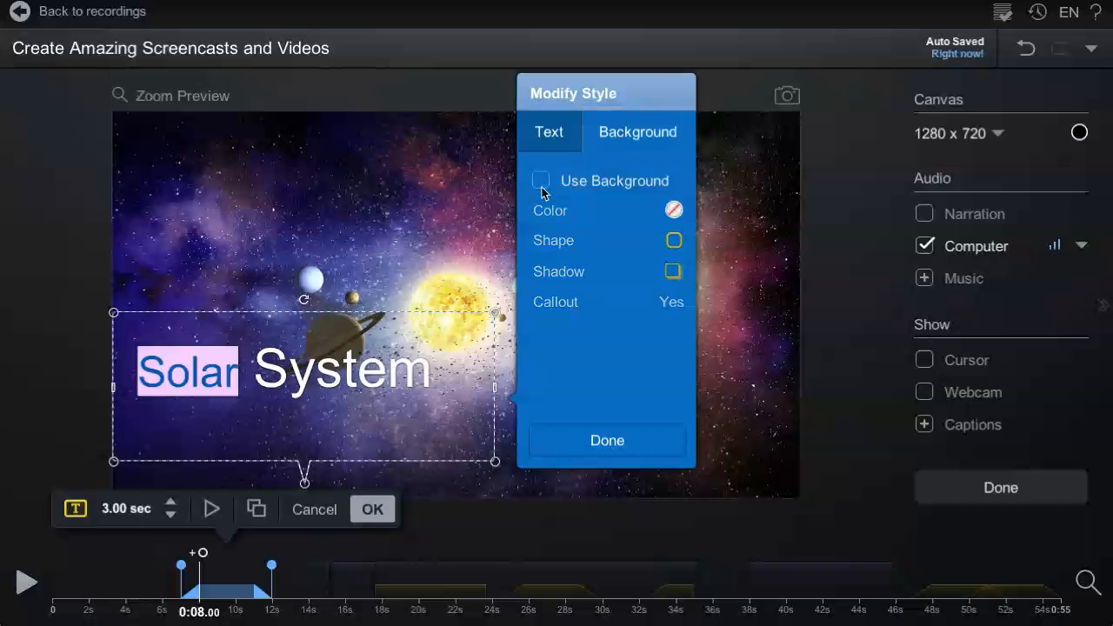
click(541, 185)
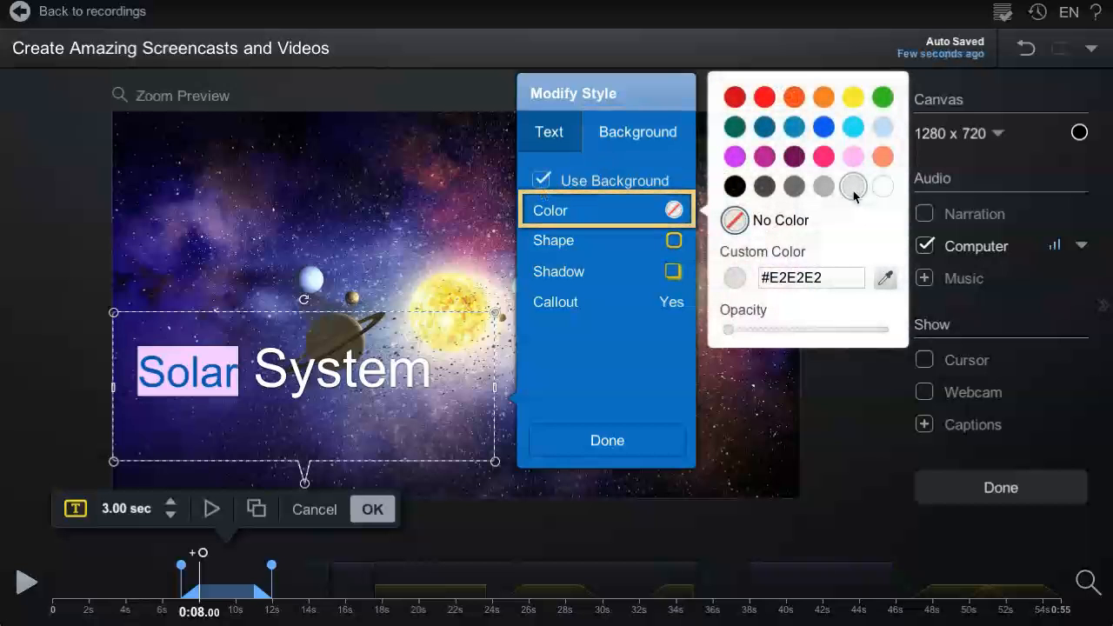
click(853, 186)
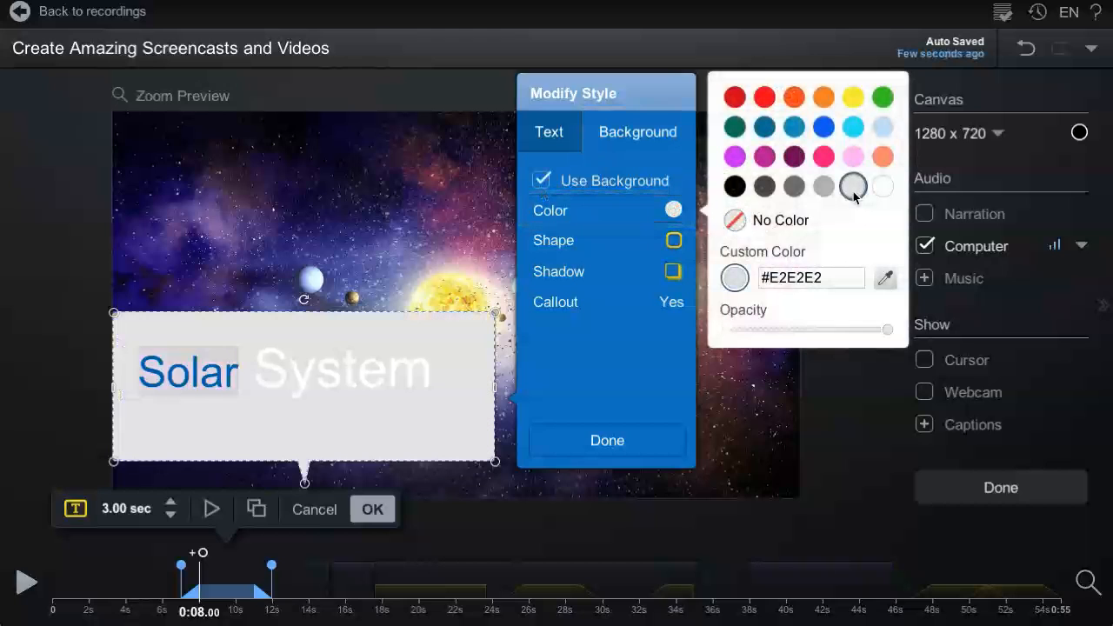
drag(887, 329, 773, 334)
Step: Set the background shadow to None and stretch the callout pointer up to the upper left of the scene
click(620, 247)
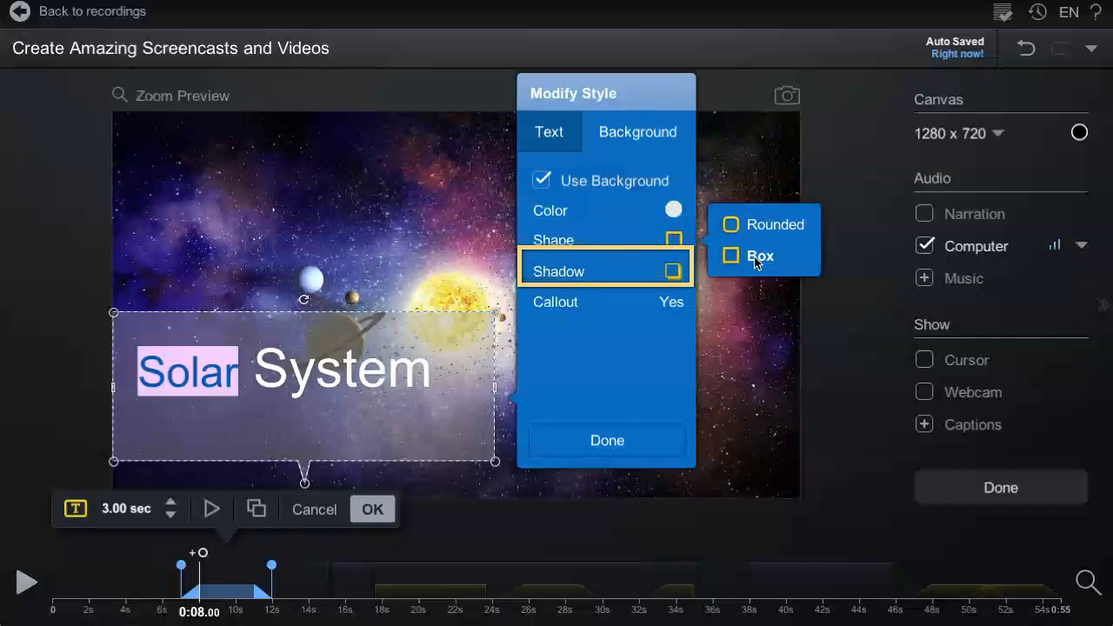
click(668, 278)
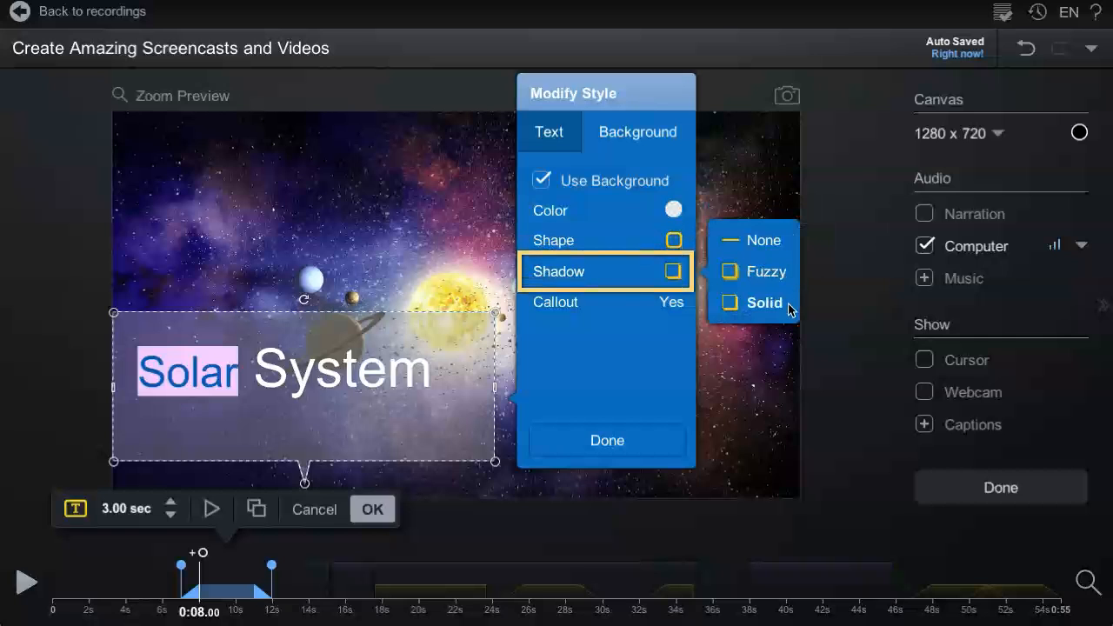
click(787, 242)
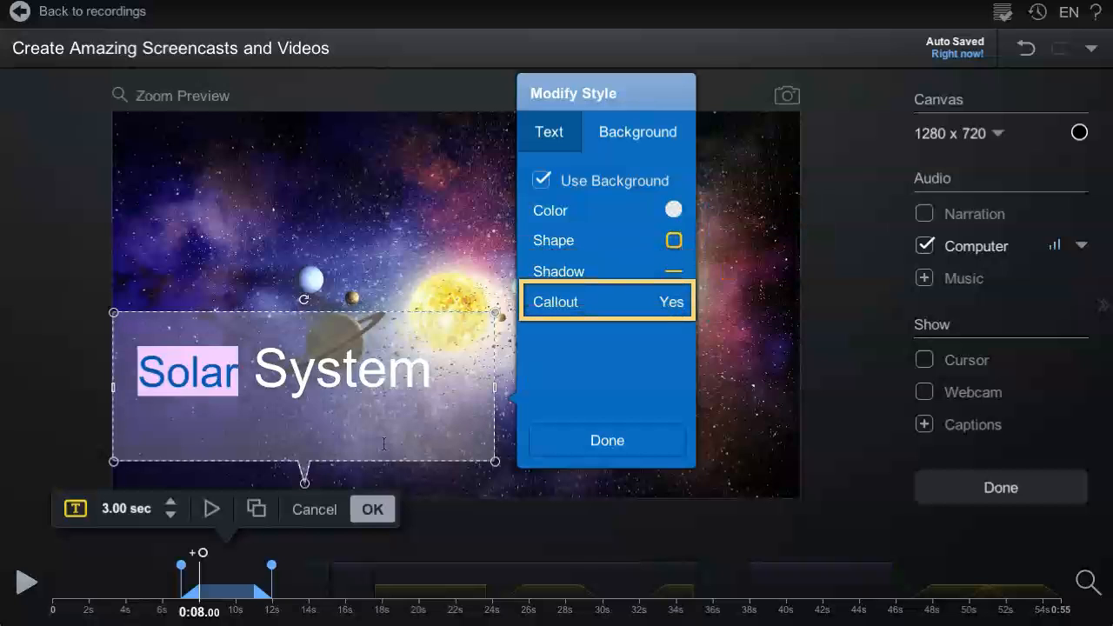
drag(304, 477, 223, 206)
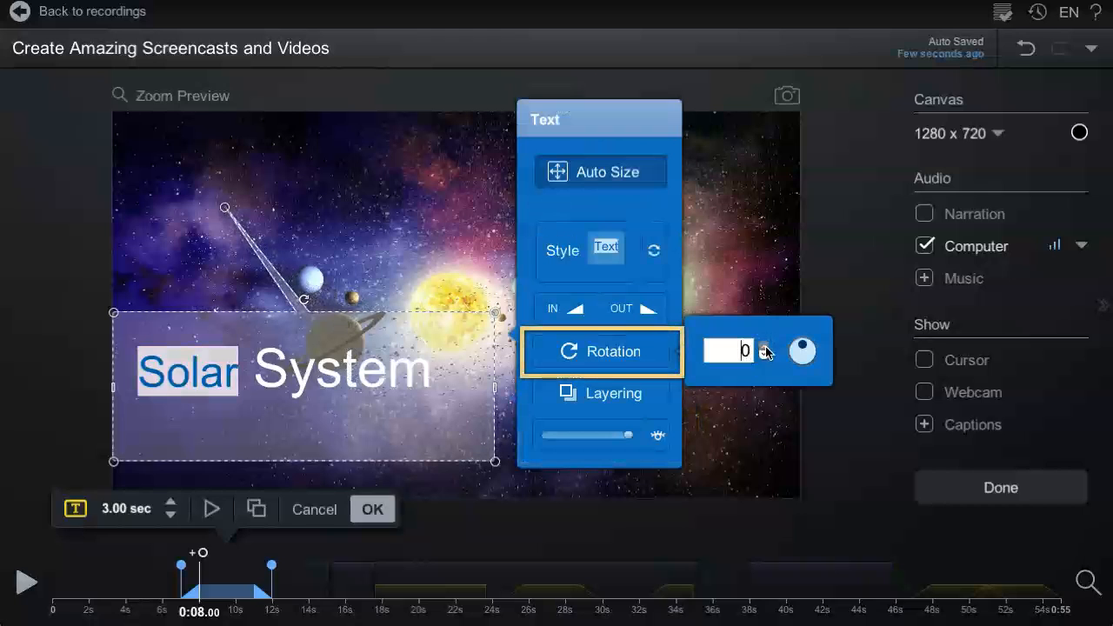
Step: Try rotating the text box with the rotation angle control
click(765, 348)
click(765, 348)
click(764, 348)
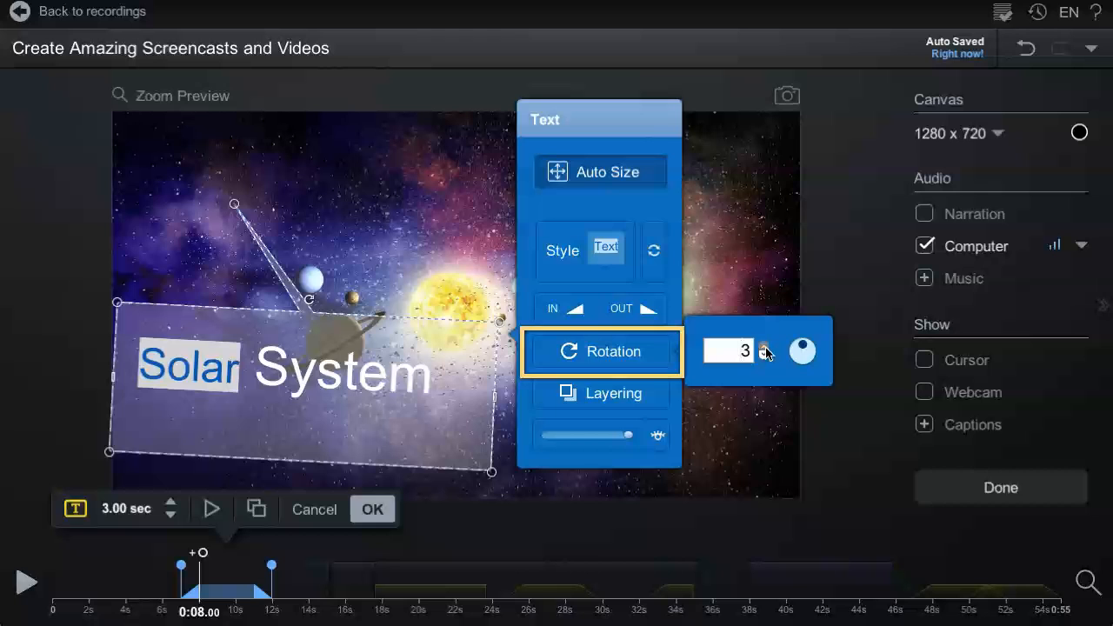
click(765, 347)
click(765, 357)
click(764, 355)
click(764, 356)
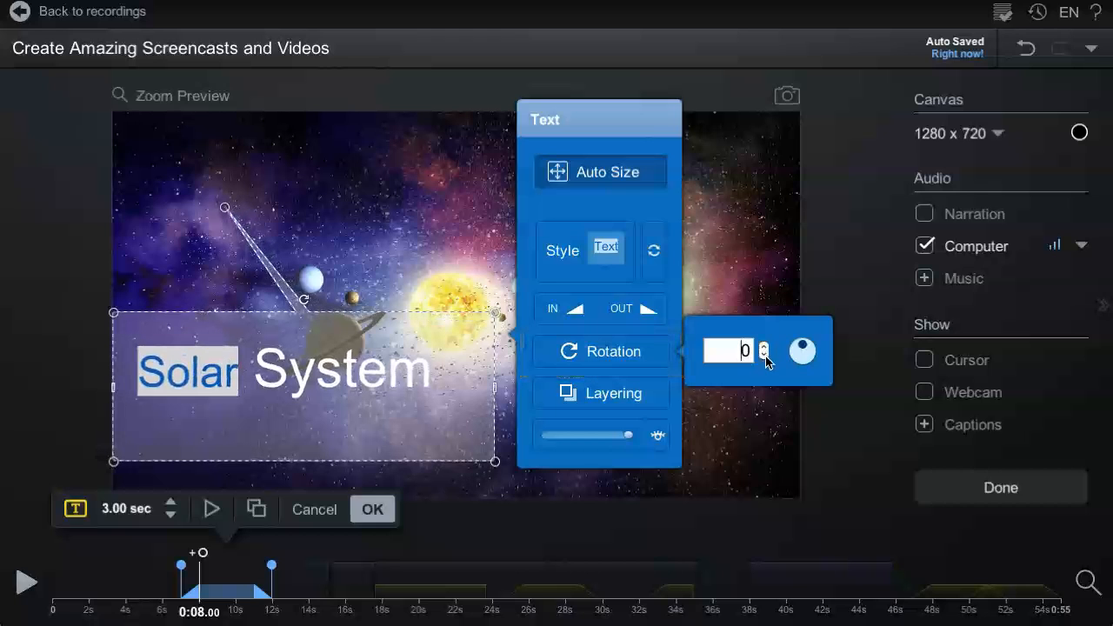
mouse_move(803, 341)
mouse_down()
mouse_move(814, 351)
mouse_move(803, 346)
mouse_up()
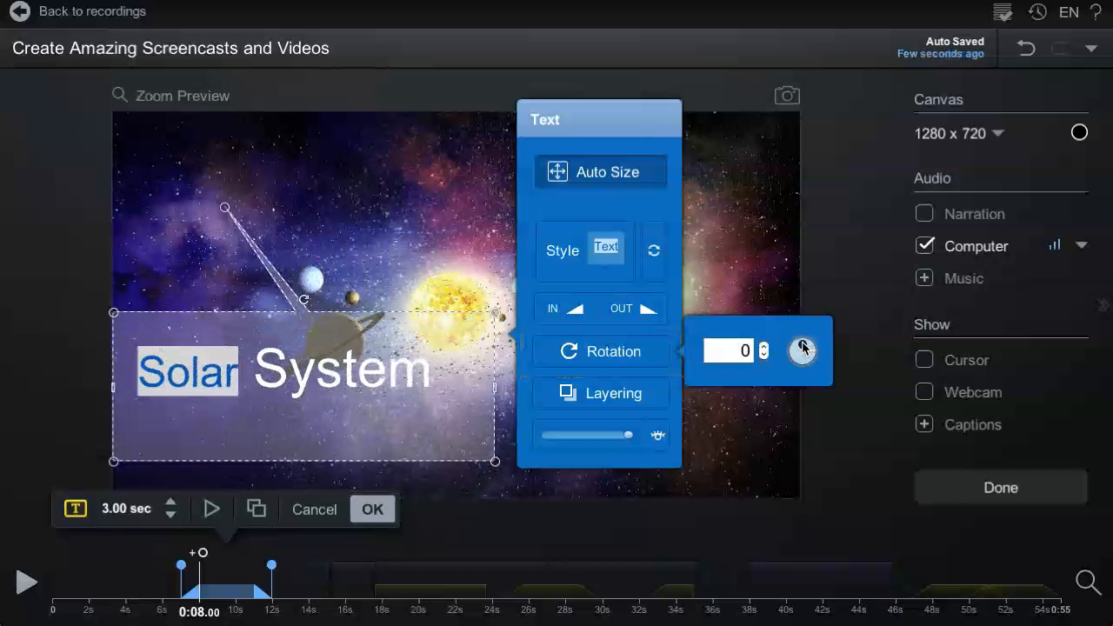
Step: Try rotating the text box by its rotation handle, and open and close the recent text styles list
click(302, 299)
mouse_move(302, 300)
mouse_down()
mouse_move(267, 307)
mouse_move(295, 282)
mouse_up()
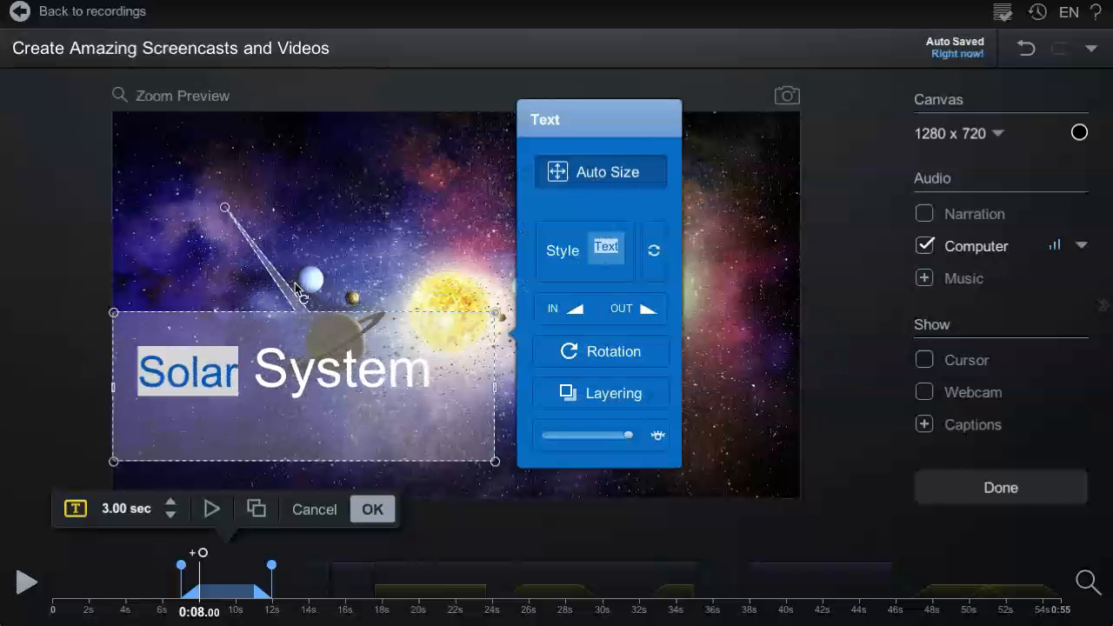
click(654, 252)
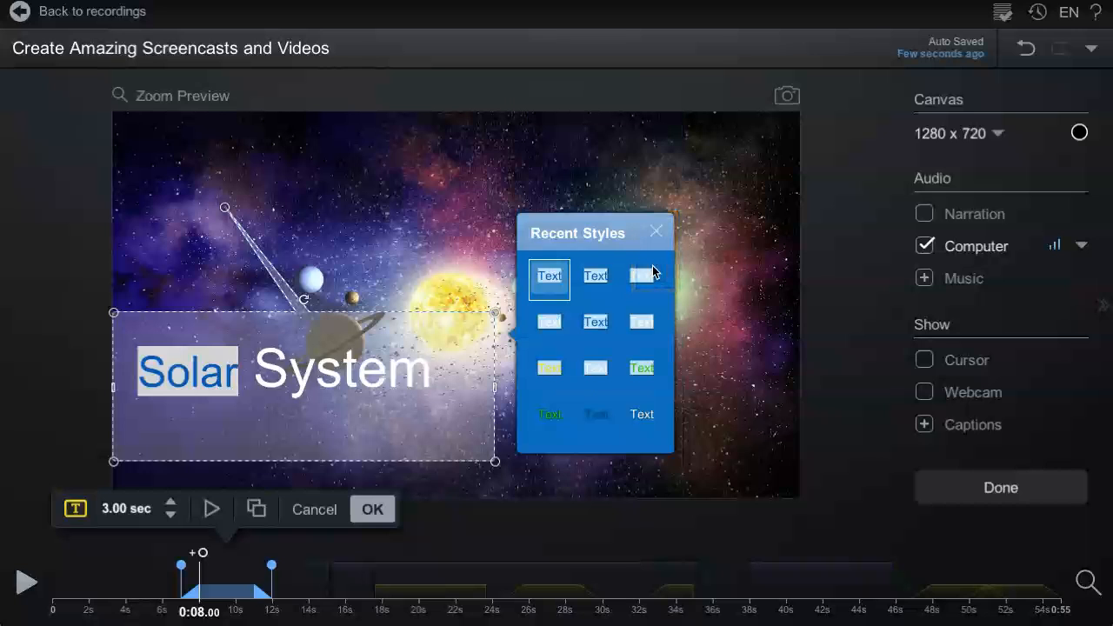
click(657, 232)
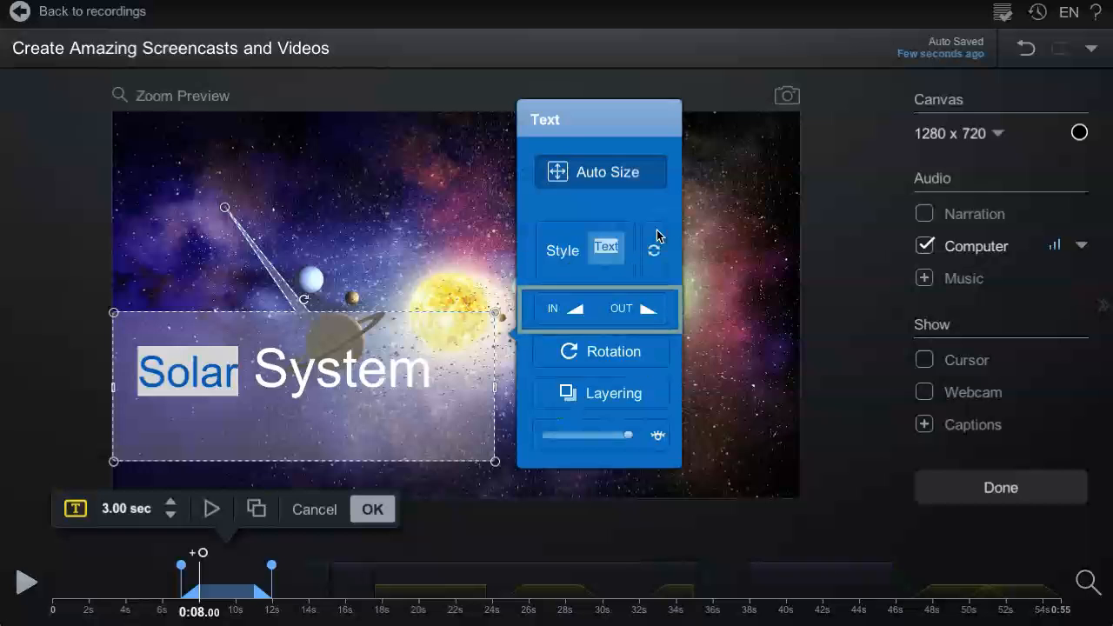
Step: Open the in/out transition settings and extend the overlay's start on the timeline to a duration of about 1.92 sec
click(569, 314)
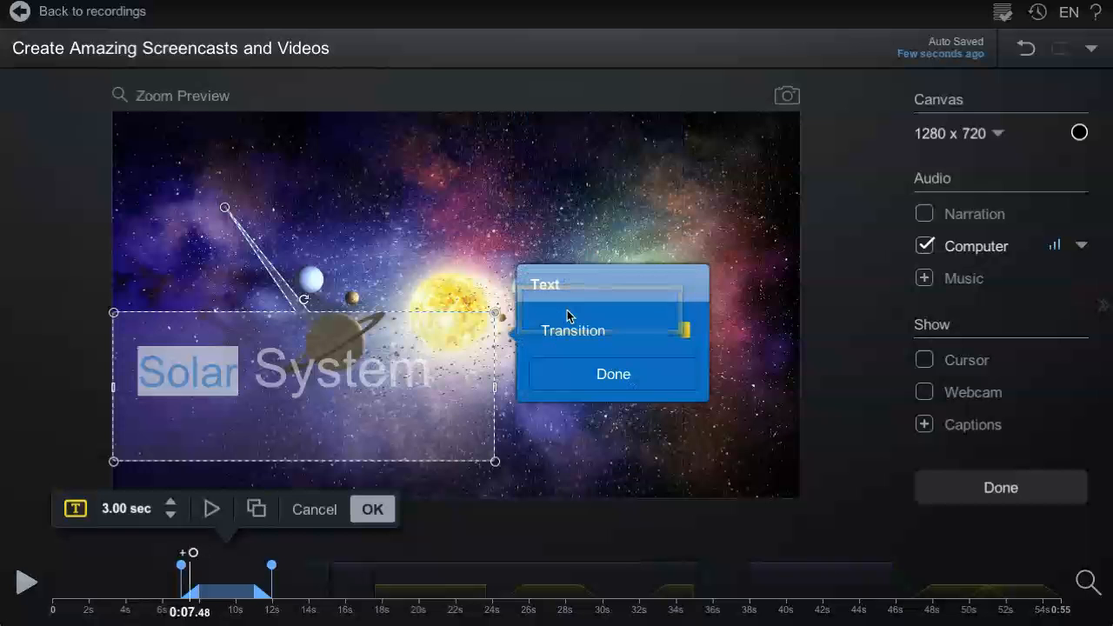
click(601, 339)
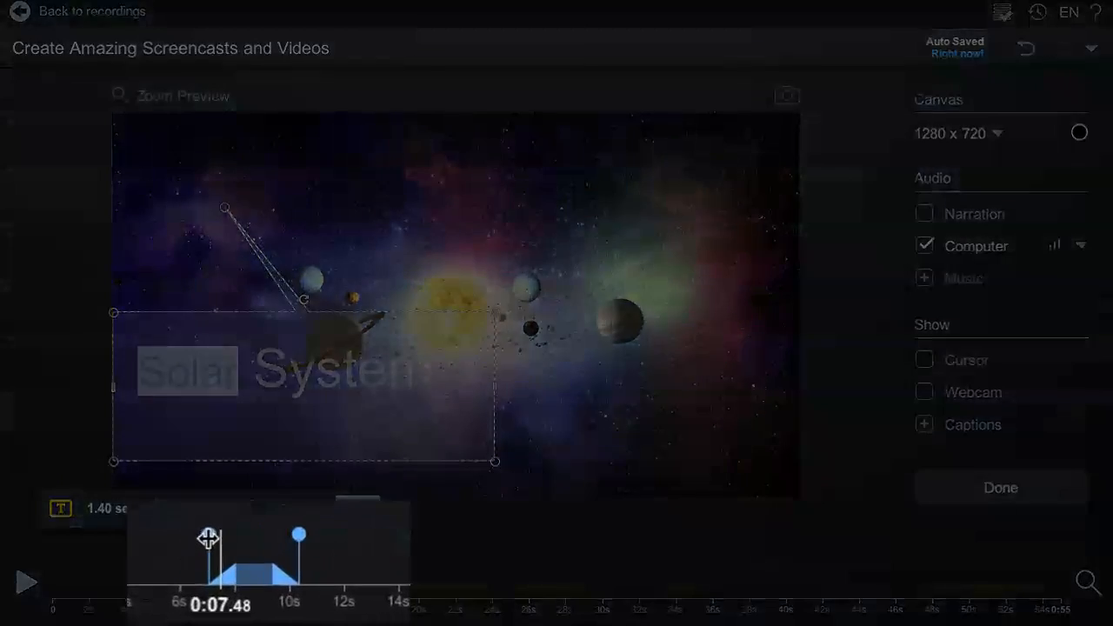
drag(180, 567, 172, 567)
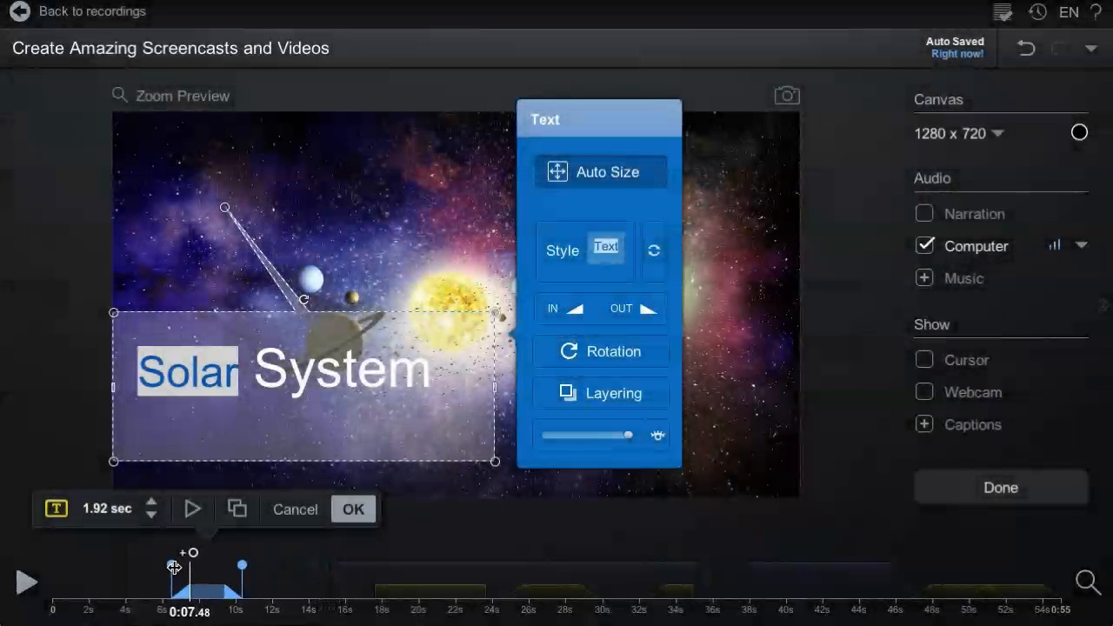
Step: Preview the text overlay edit and apply it
click(195, 515)
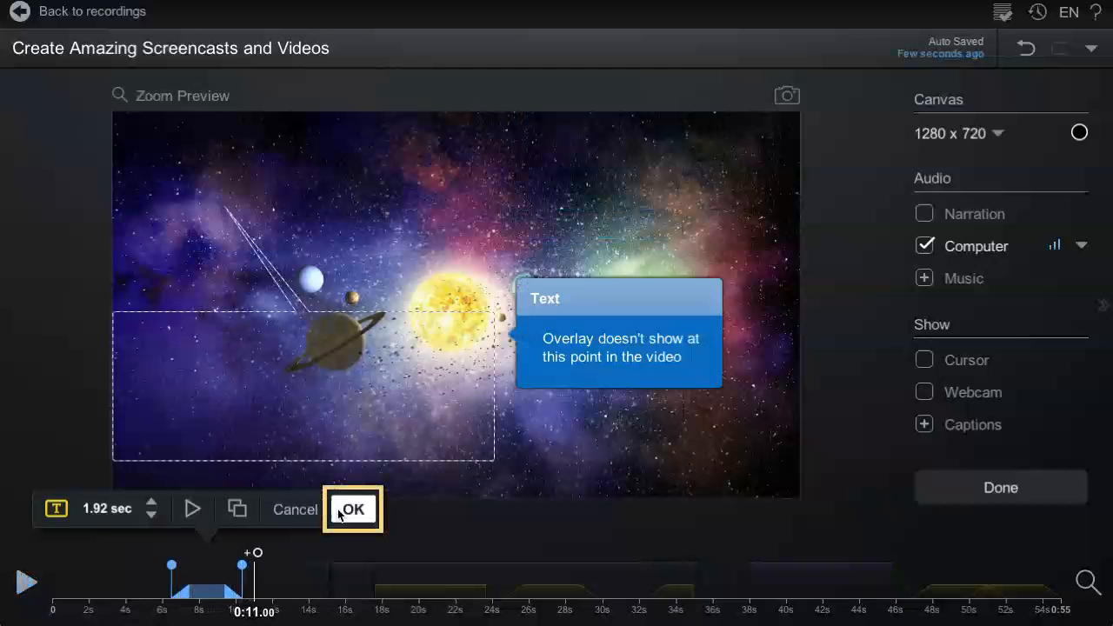
click(342, 517)
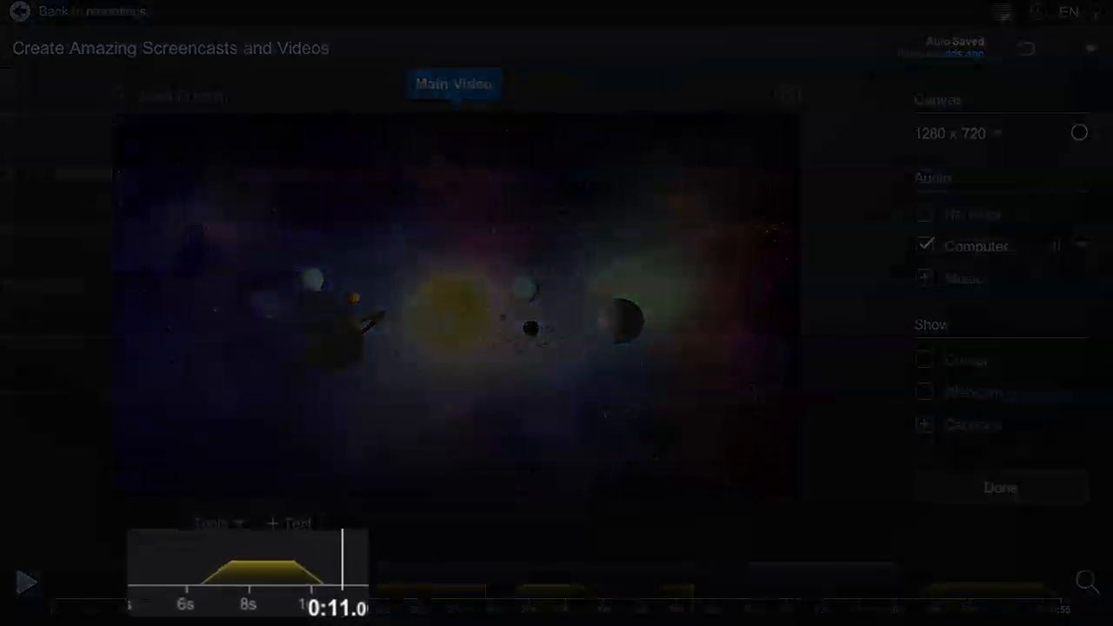
Step: Reopen the Solar System text overlay for editing from the timeline
click(258, 586)
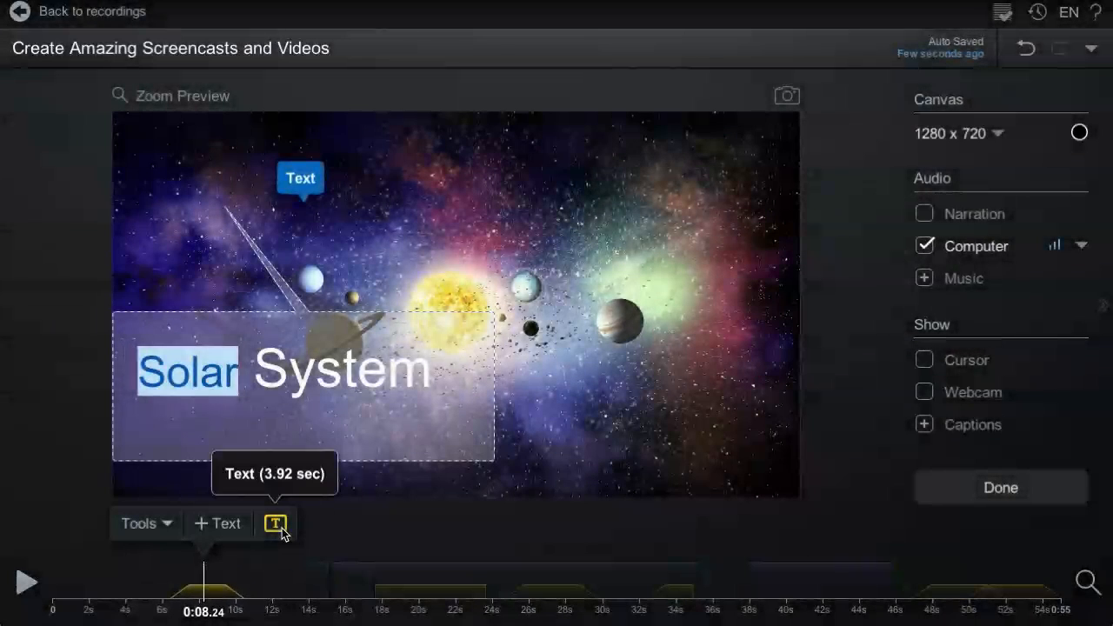
click(276, 525)
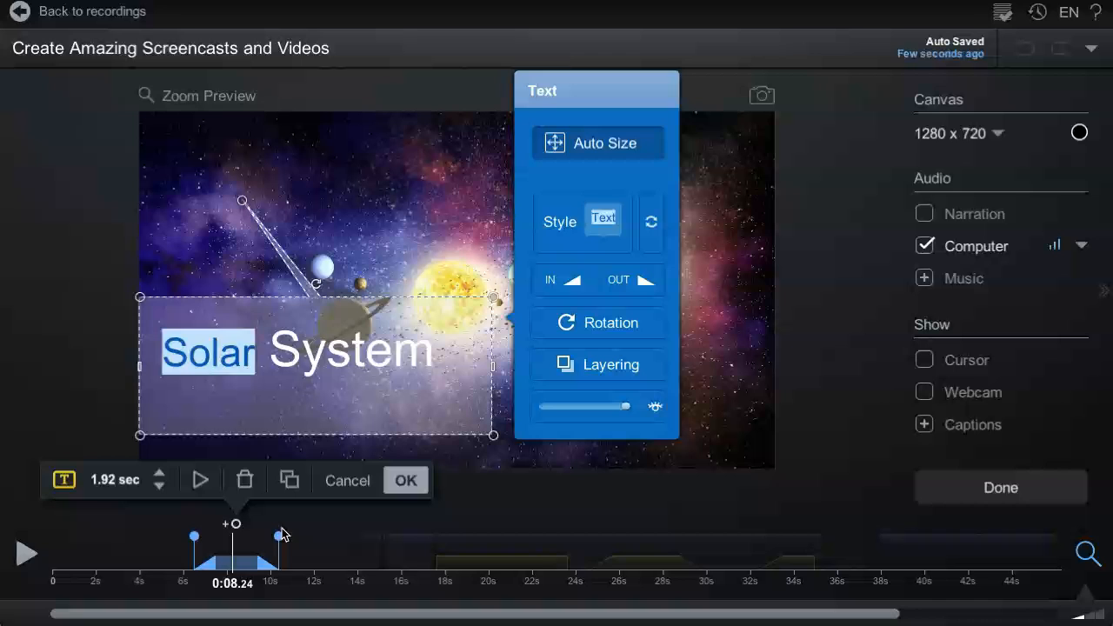